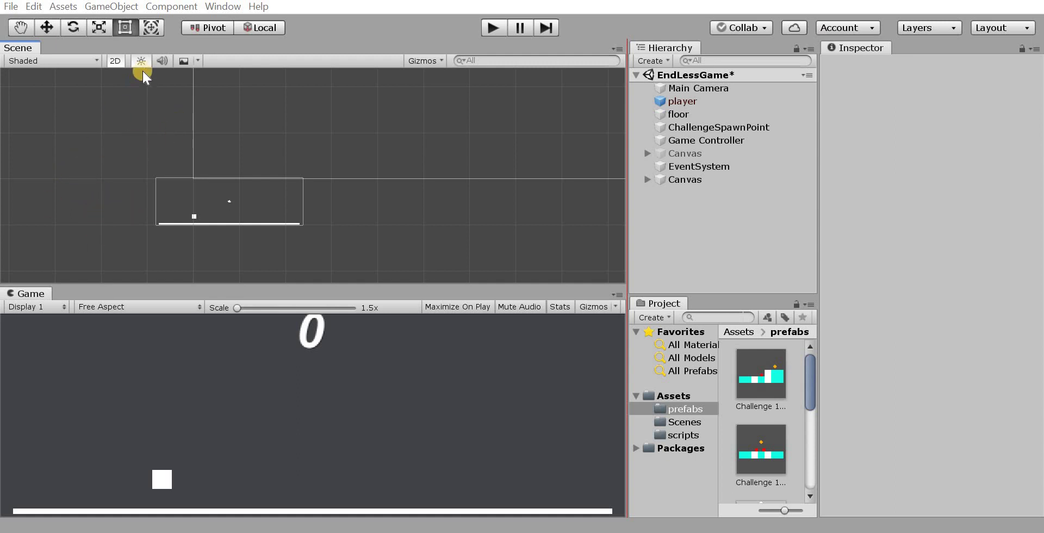
# - Switch the Scene view to 3D perspective, pan the level into view, and select the player
pyautogui.click(121, 64)
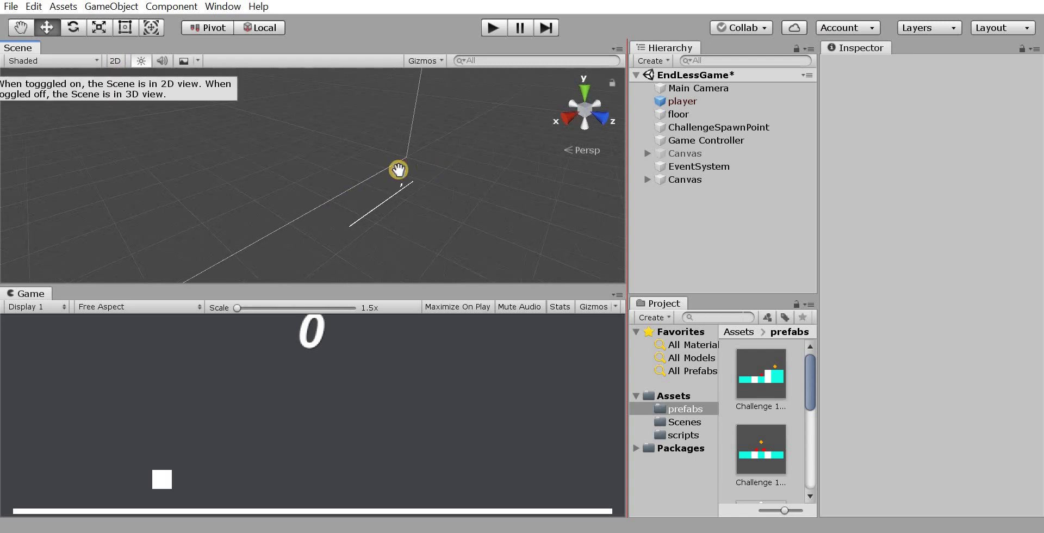
pyautogui.press('q')
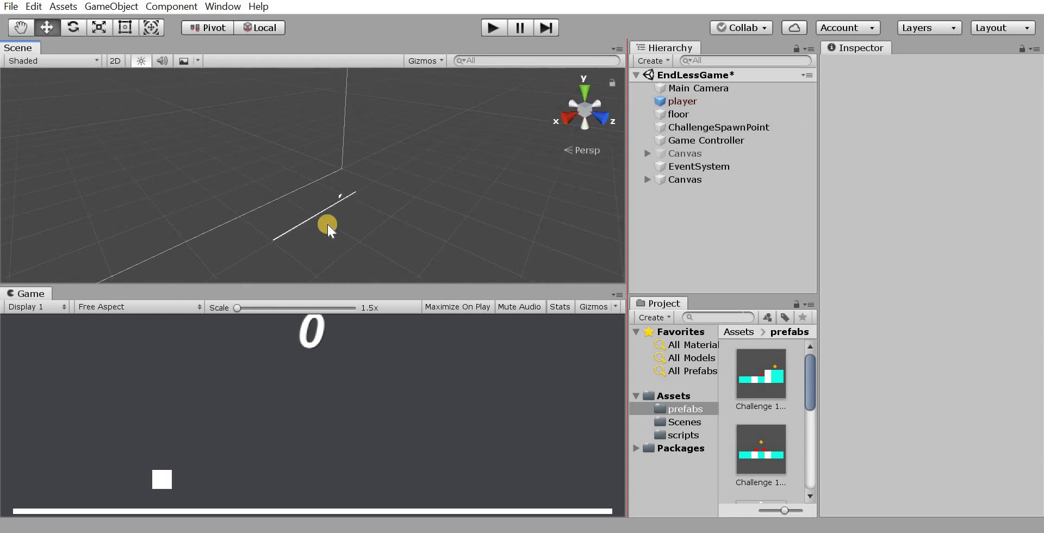
pyautogui.moveTo(326, 226)
pyautogui.mouseDown(button='middle')
pyautogui.moveTo(302, 133)
pyautogui.moveTo(324, 130)
pyautogui.mouseUp(button='middle')
pyautogui.click(314, 174)
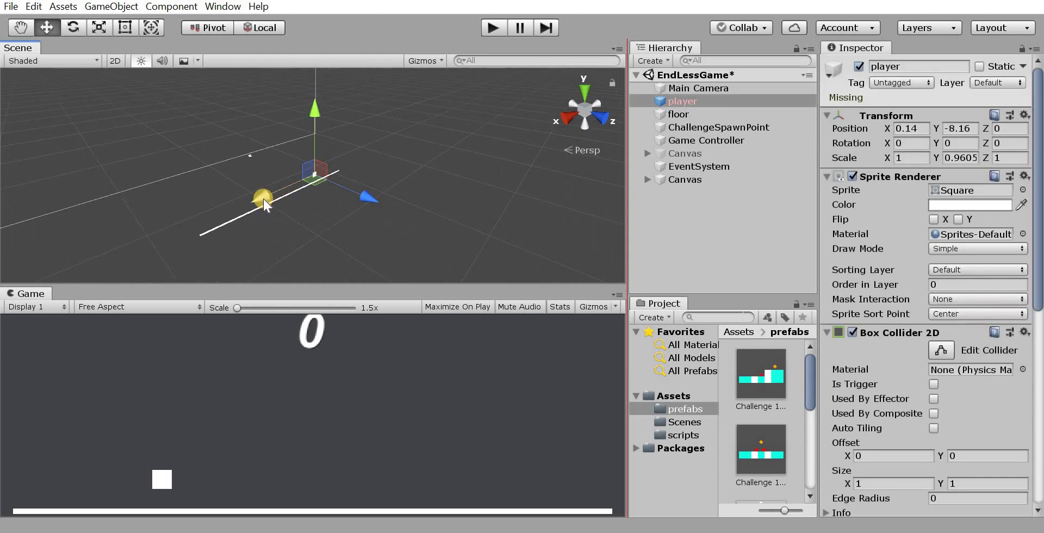
# - Run the game in Play mode until the Game Over screen shows Best and Current Score 0
pyautogui.click(492, 28)
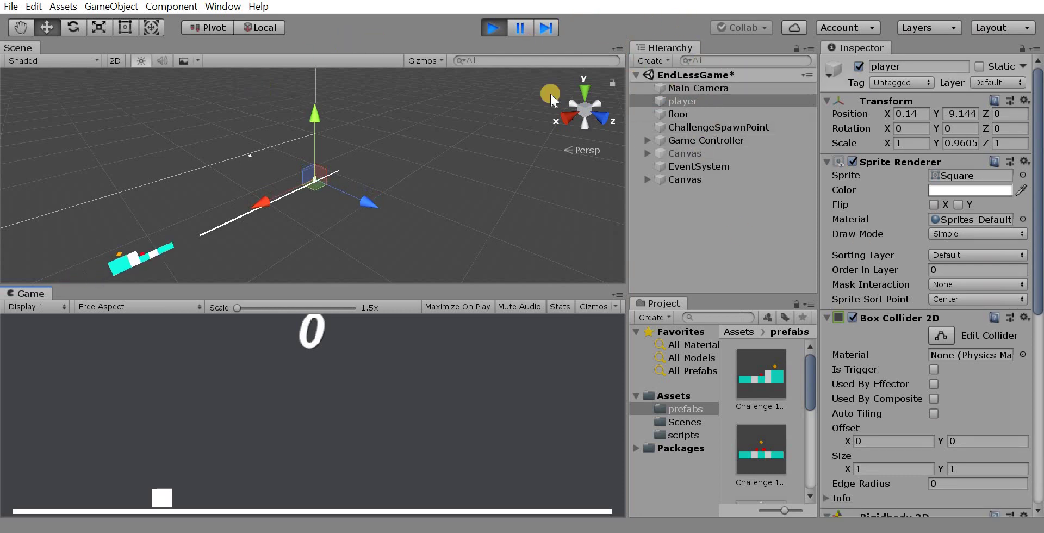
pyautogui.click(486, 29)
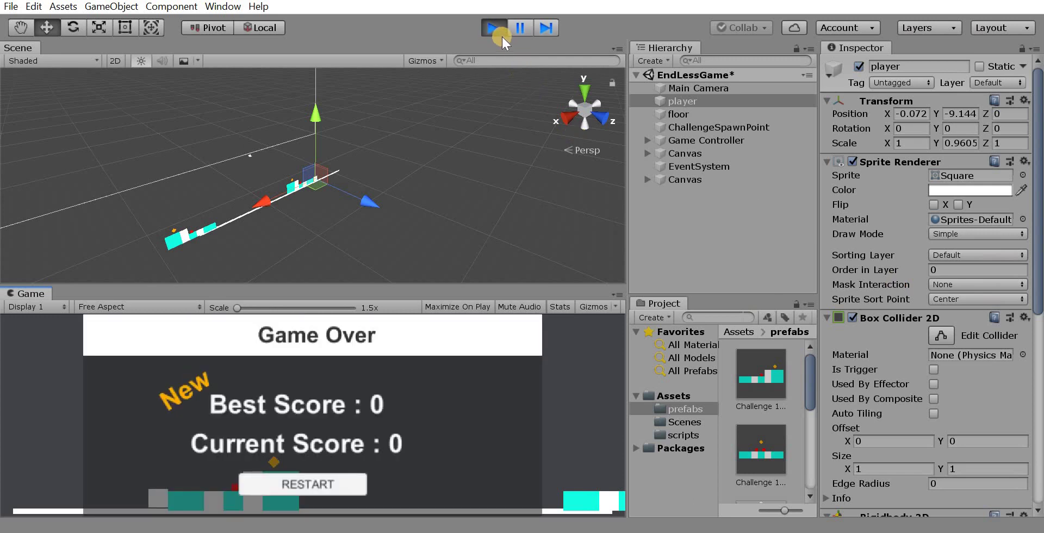
# - Stop the running game, return the Scene view to 2D, and choose the Rect tool
pyautogui.click(115, 61)
pyautogui.hotkey('ctrl', 'p')
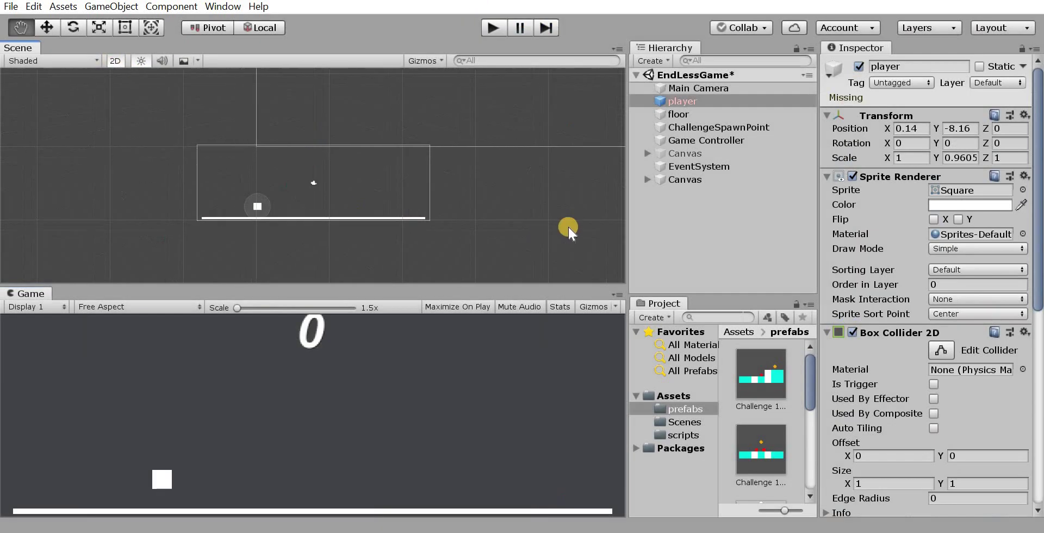
pyautogui.press('t')
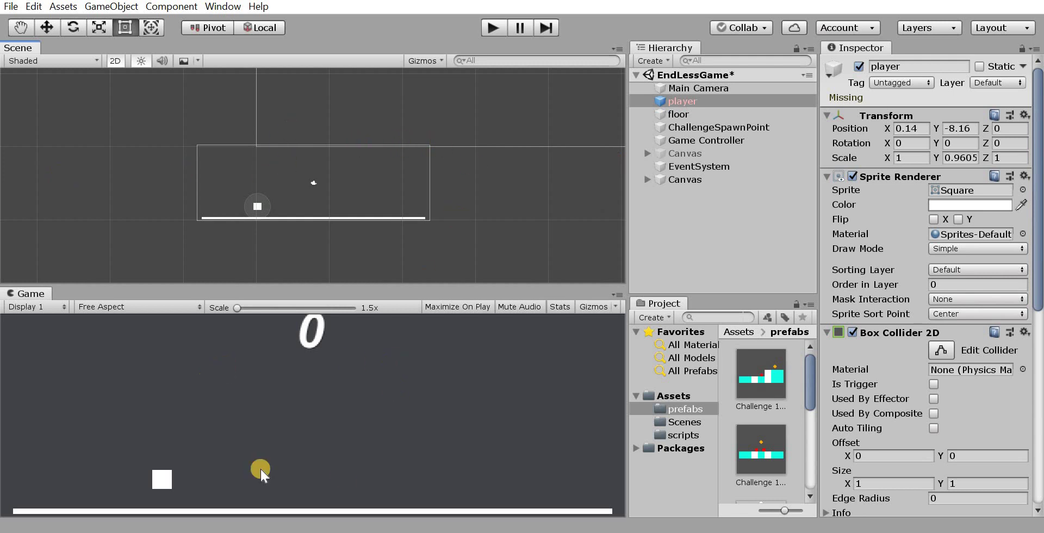
# - Set the Main Camera's background colour to bright blue (4A86FF)
pyautogui.click(703, 89)
pyautogui.click(992, 192)
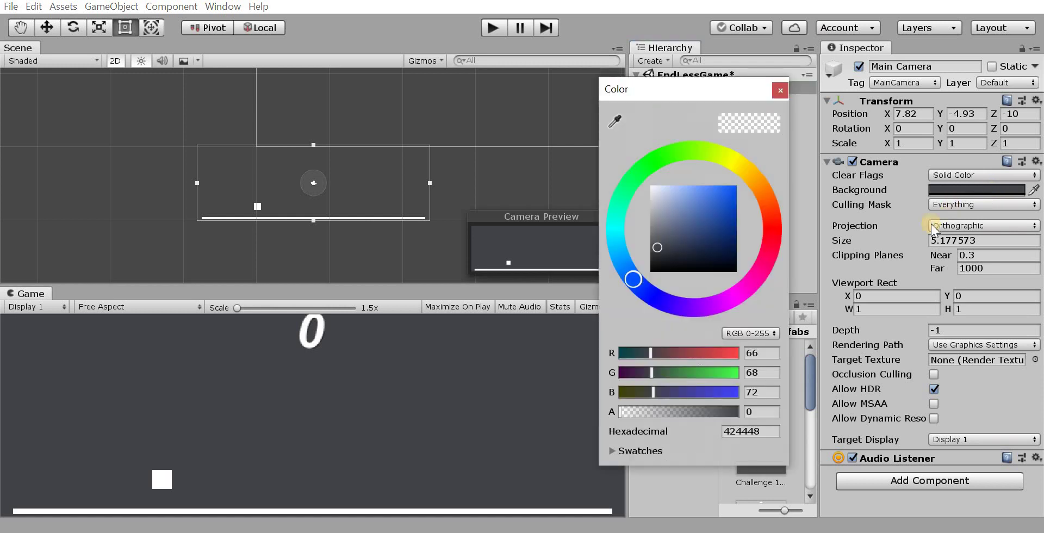
pyautogui.moveTo(716, 222); pyautogui.dragTo(683, 302)
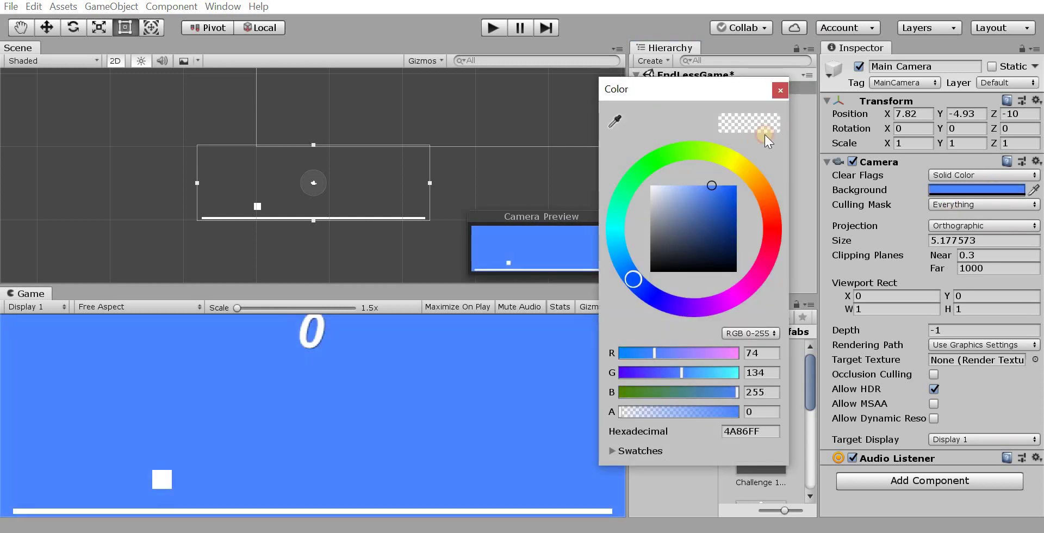
pyautogui.moveTo(716, 155); pyautogui.dragTo(784, 90)
pyautogui.click(177, 109)
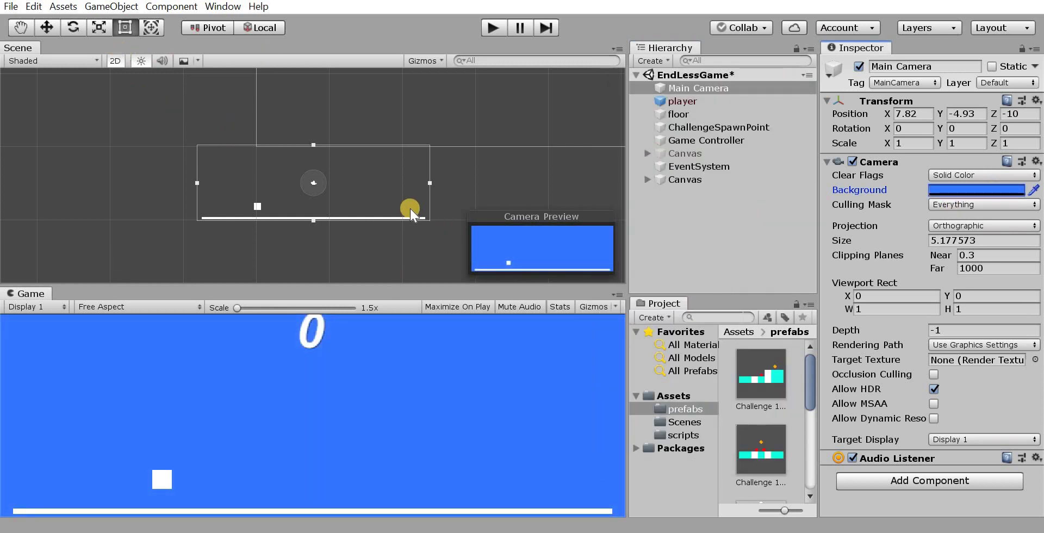
# - Open the editor Preferences from the Edit menu
pyautogui.click(31, 12)
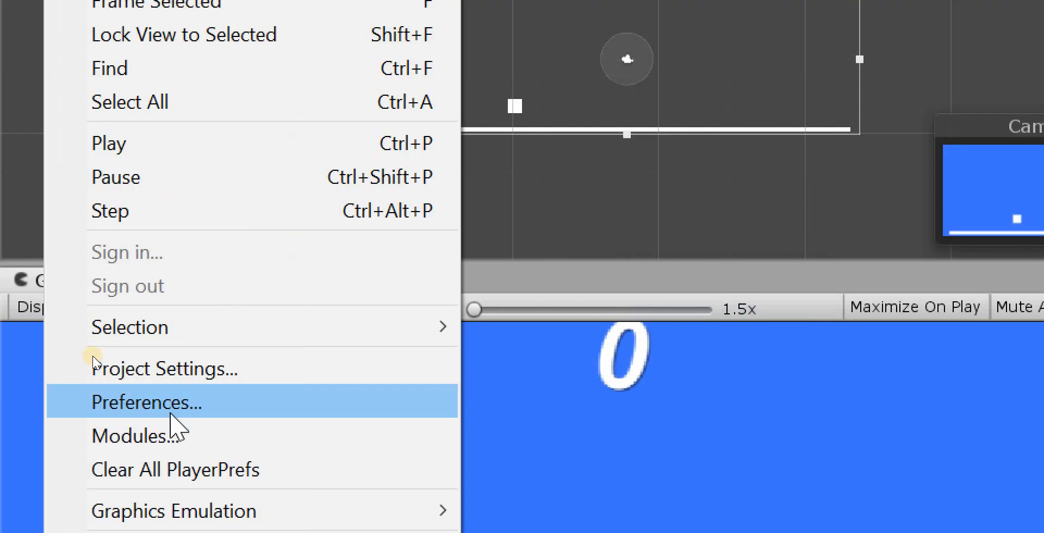
pyautogui.click(188, 411)
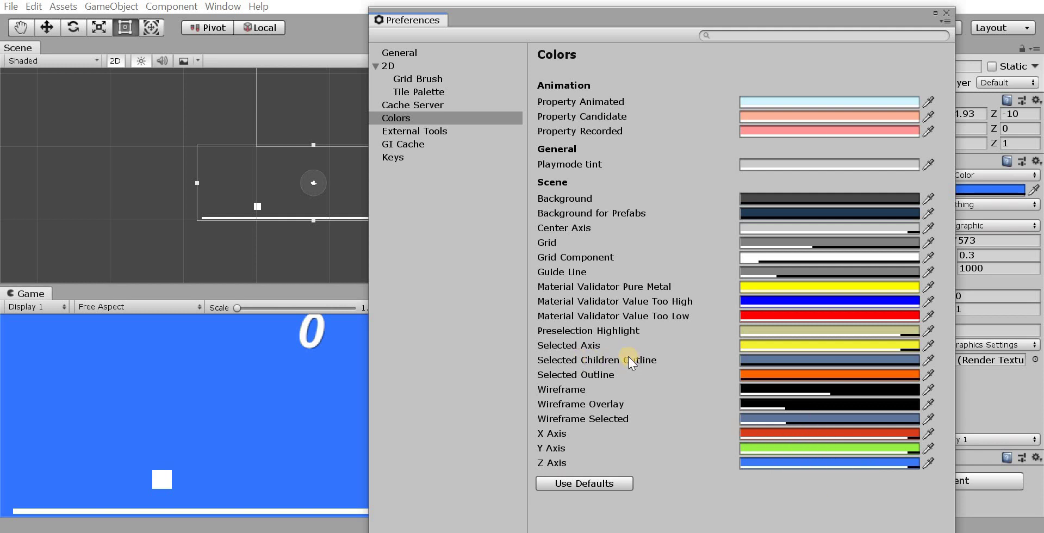
# - Change the Playmode tint in Preferences > Colors to red (E04747)
pyautogui.click(789, 347)
pyautogui.click(837, 165)
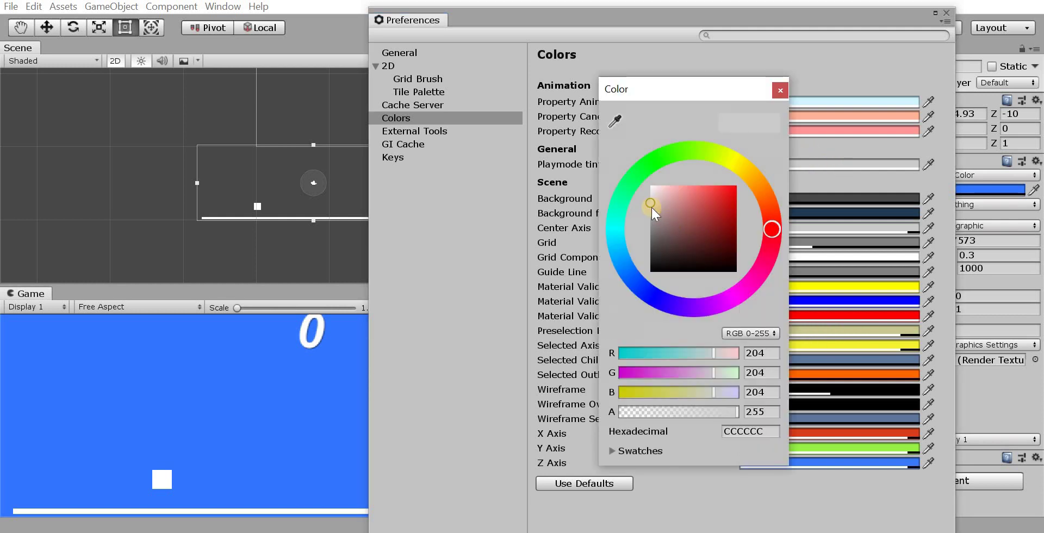
pyautogui.moveTo(652, 207)
pyautogui.mouseDown()
pyautogui.moveTo(652, 195)
pyautogui.moveTo(647, 204)
pyautogui.mouseUp()
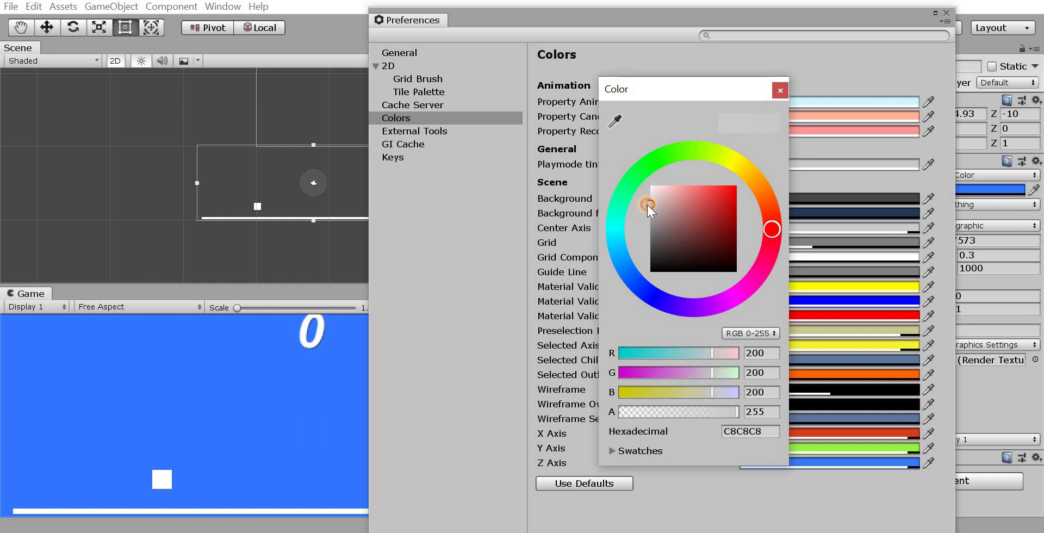
pyautogui.moveTo(728, 188); pyautogui.dragTo(743, 179)
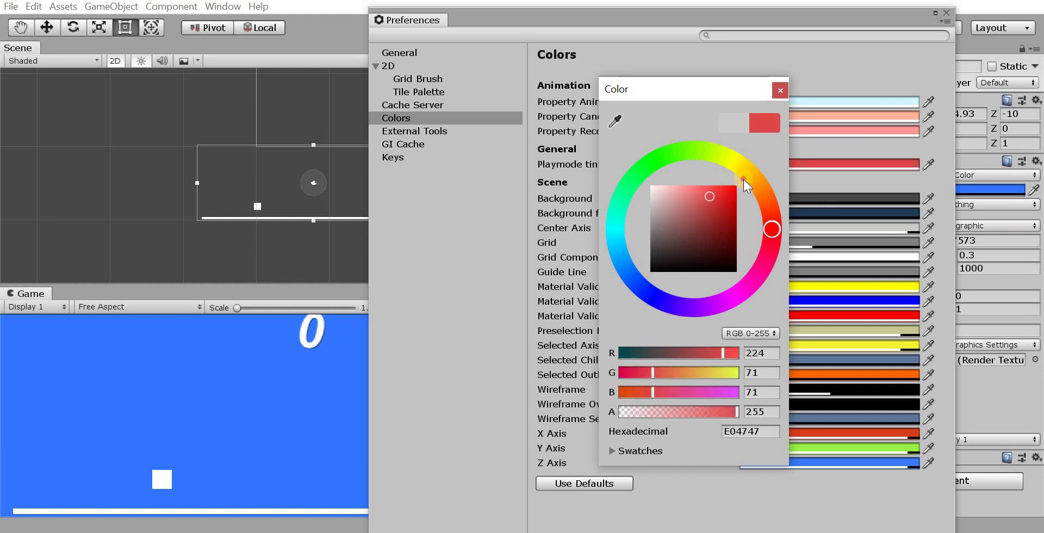
pyautogui.click(781, 90)
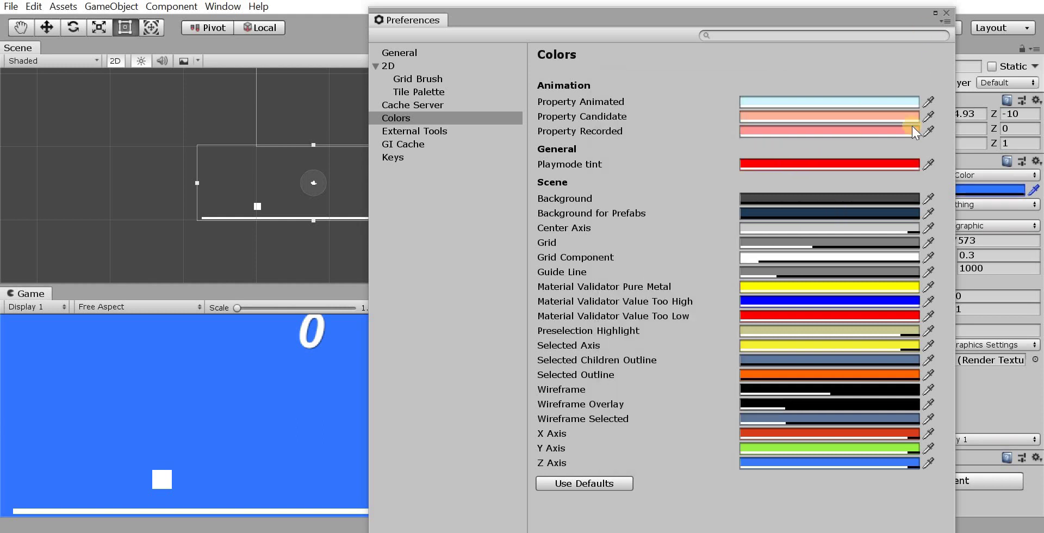
# - Enter Play mode to see the red tint and move the Preferences window over the lower panels
pyautogui.moveTo(459, 17); pyautogui.dragTo(590, 22)
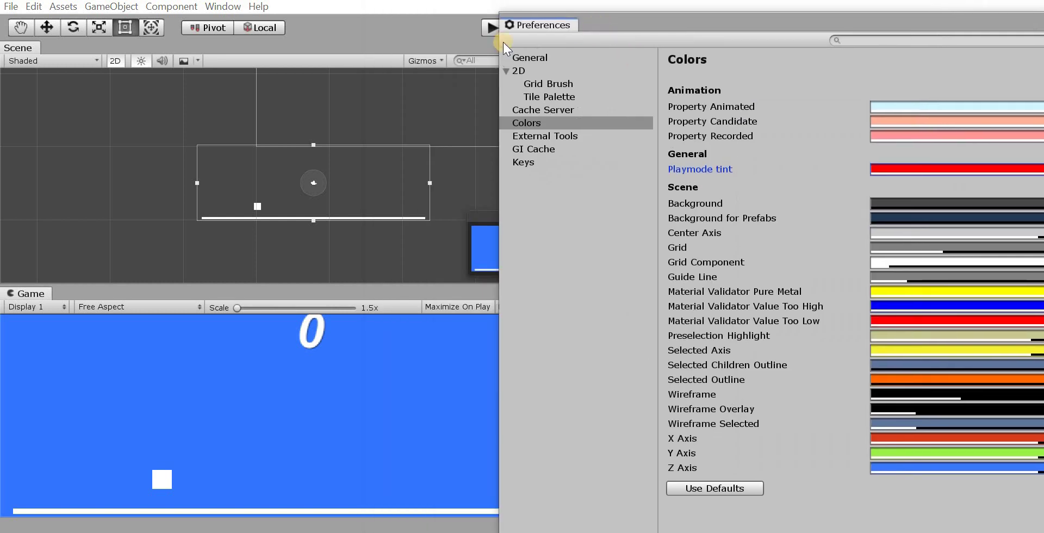
pyautogui.click(491, 27)
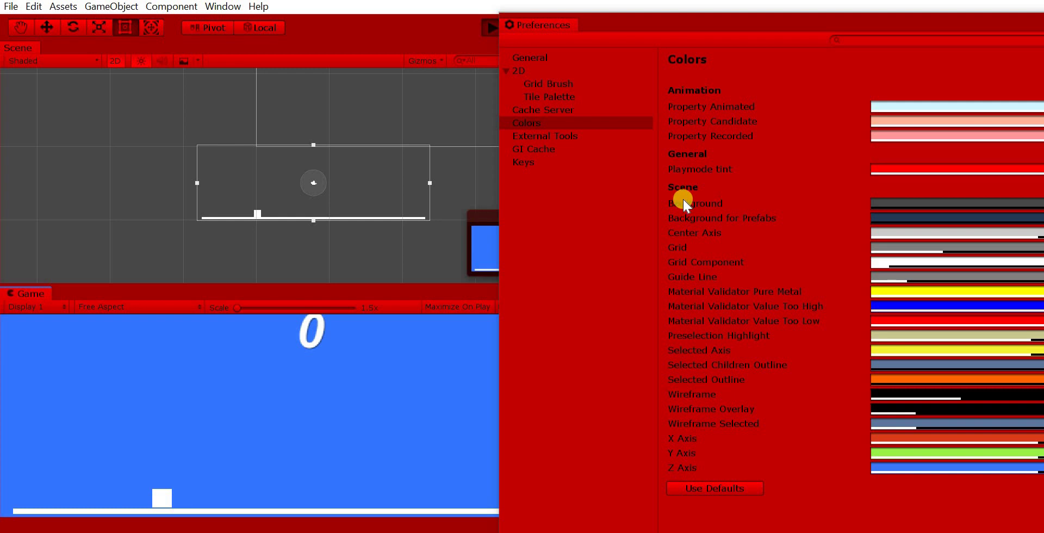
pyautogui.moveTo(766, 18)
pyautogui.mouseDown()
pyautogui.moveTo(532, 200)
pyautogui.moveTo(431, 182)
pyautogui.mouseUp()
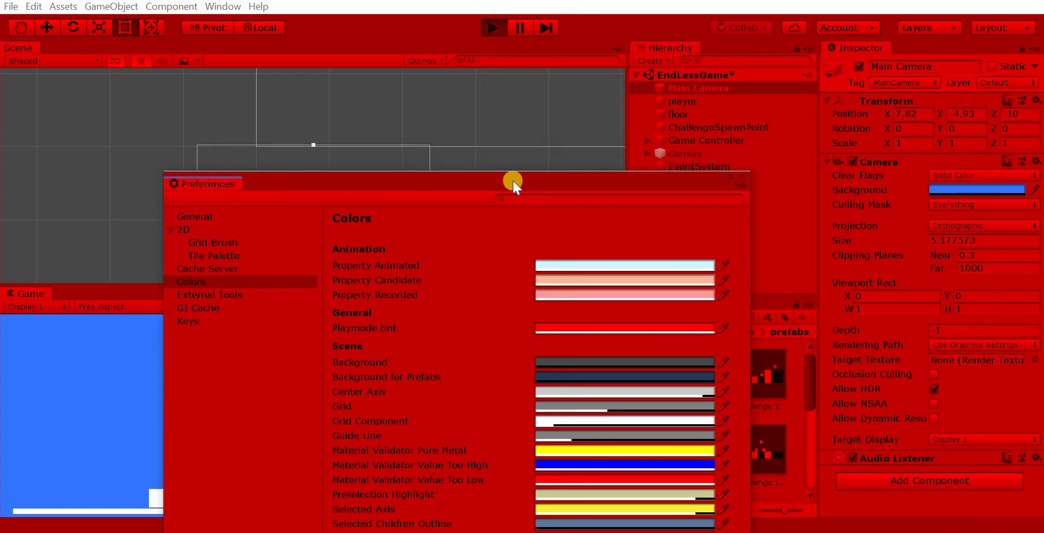
pyautogui.moveTo(513, 180); pyautogui.dragTo(383, 175)
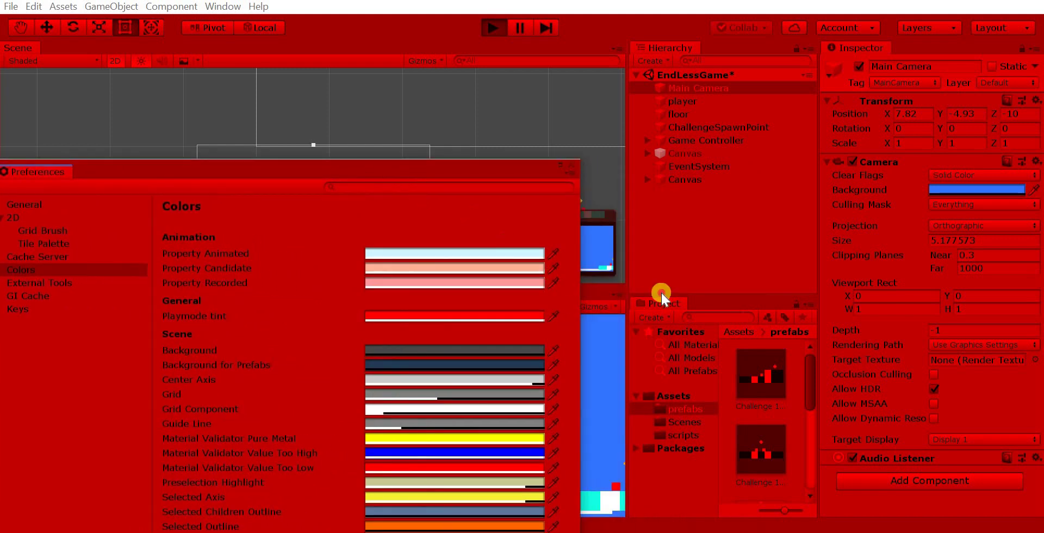
pyautogui.moveTo(661, 293); pyautogui.dragTo(504, 309)
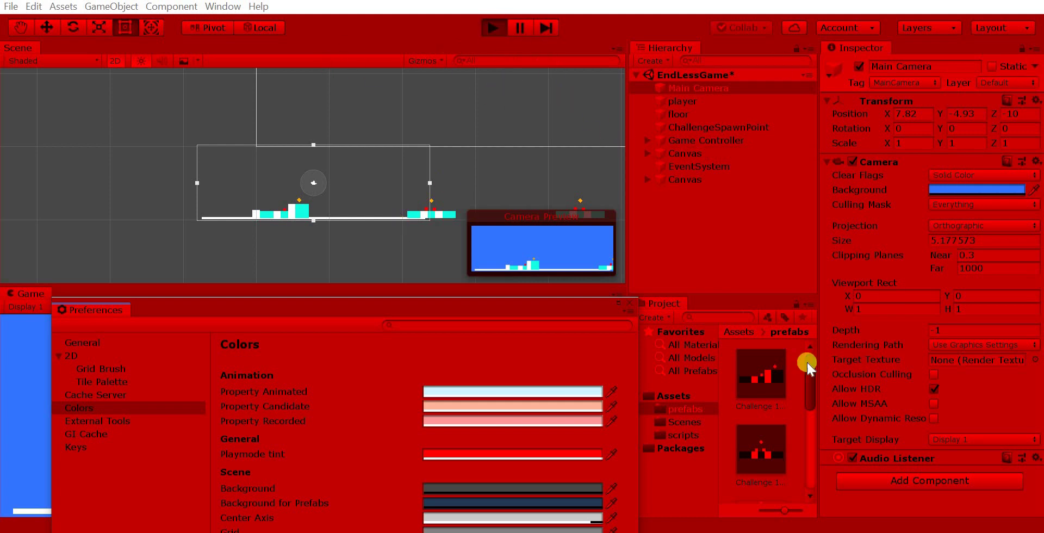
# - Stop Play mode and move Preferences aside to uncover the Scene and Game views
pyautogui.click(494, 27)
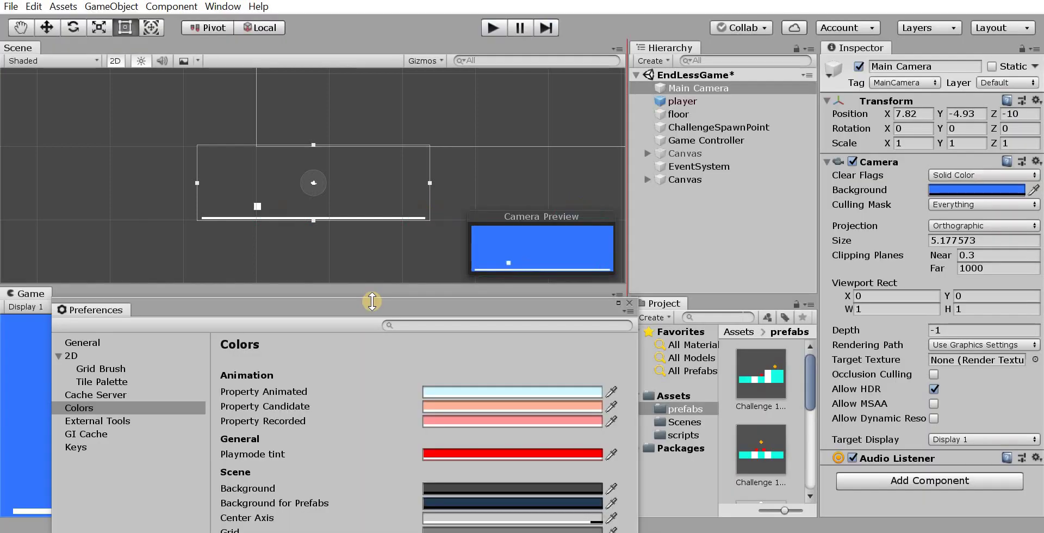
pyautogui.moveTo(438, 271); pyautogui.dragTo(611, 106)
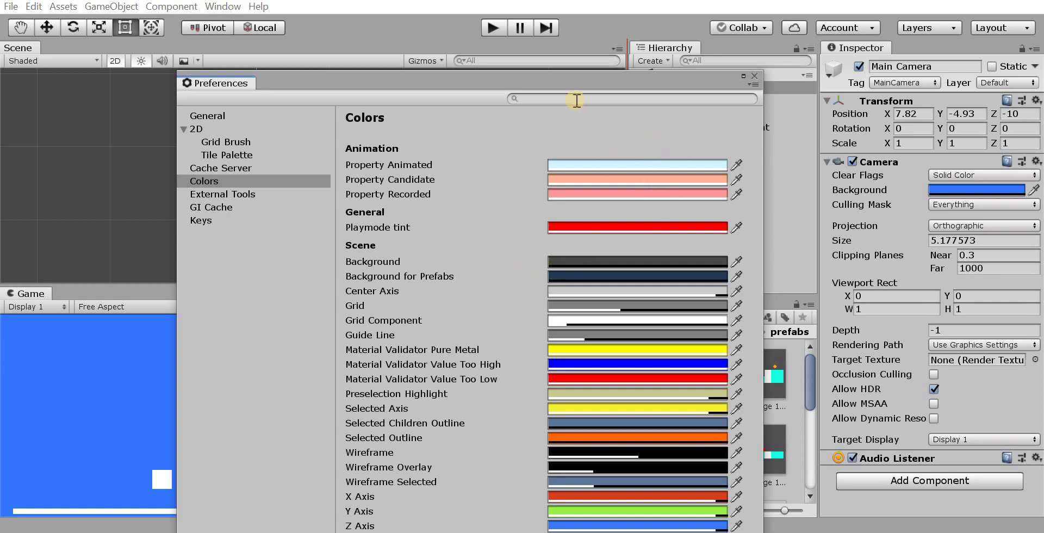
pyautogui.moveTo(568, 78); pyautogui.dragTo(814, 40)
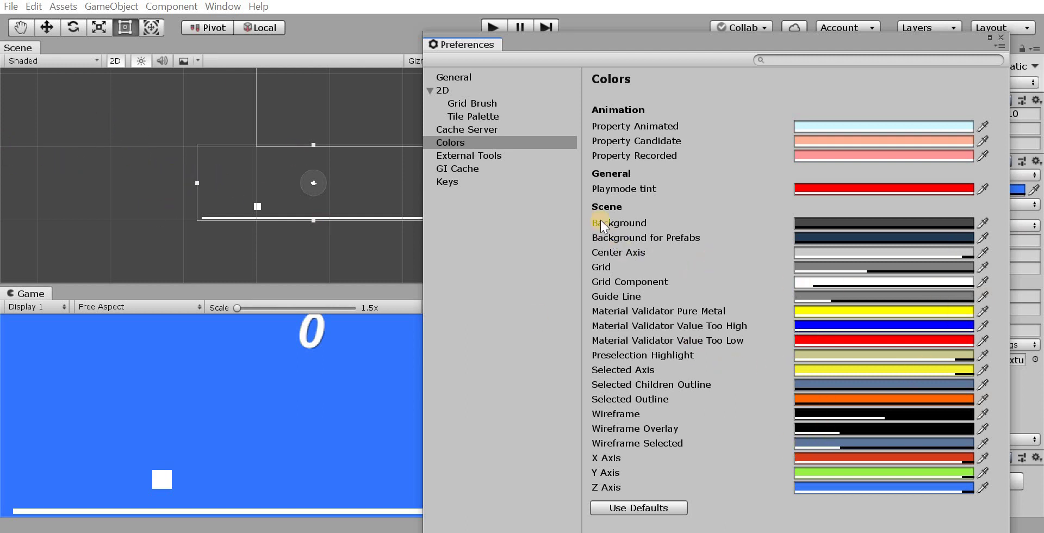
# - Try reddish shades for the Scene Background colour and inspect the navy 223B54 hex value
pyautogui.click(813, 223)
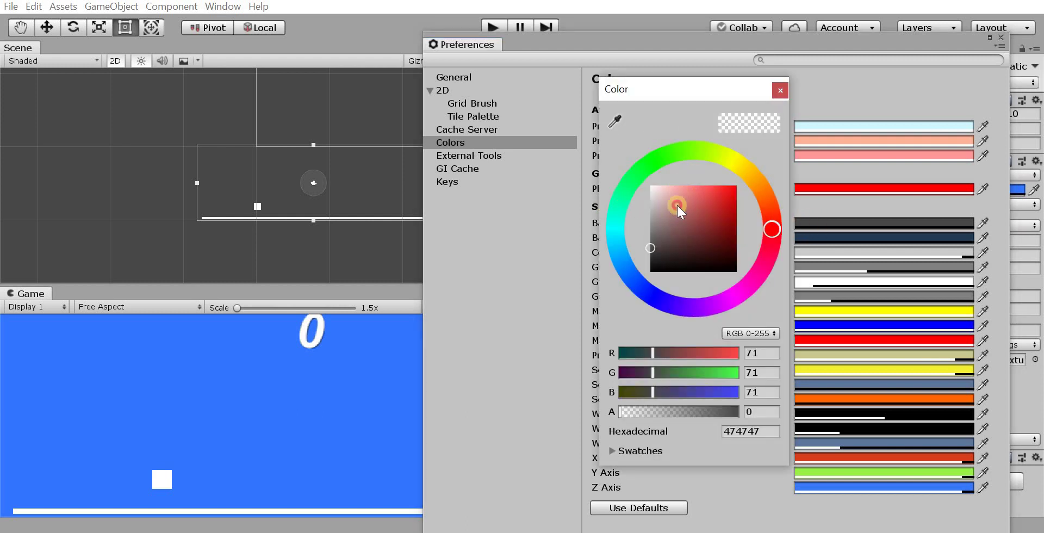
pyautogui.moveTo(677, 204); pyautogui.dragTo(645, 233)
pyautogui.click(785, 86)
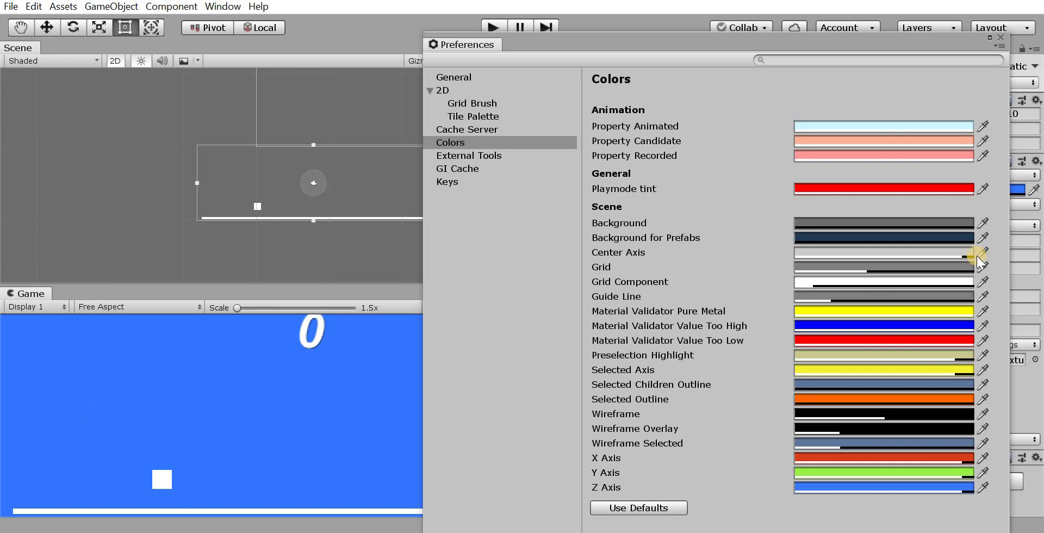
pyautogui.click(876, 249)
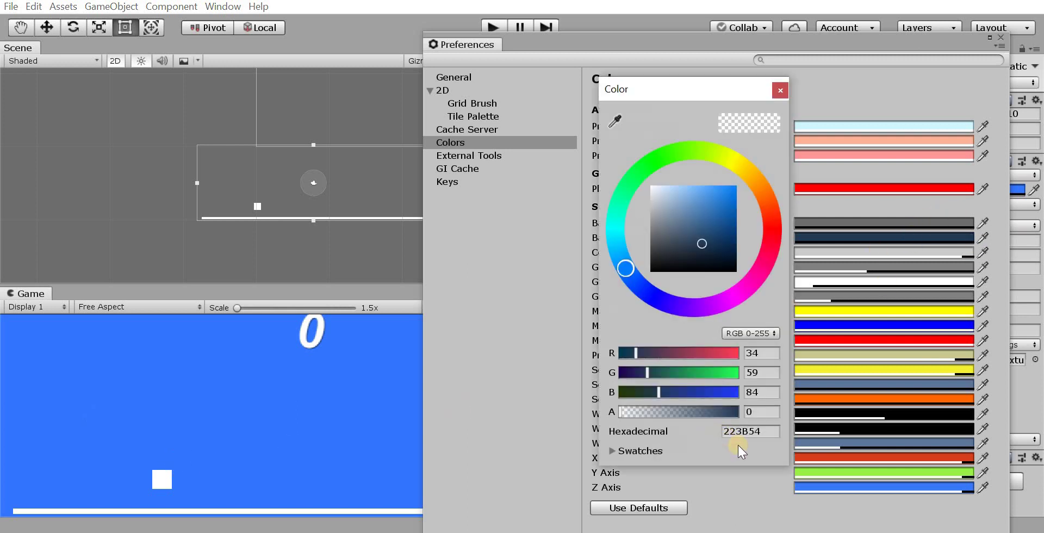
pyautogui.click(767, 434)
pyautogui.click(782, 90)
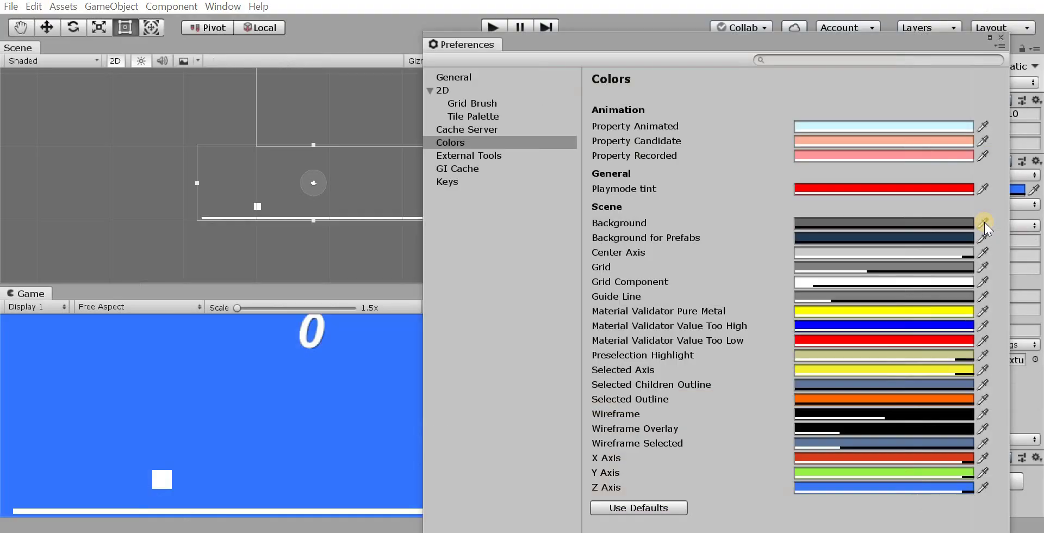
# - Sample a light grey for the Scene Background with the eyedropper, undoing the blue pick
pyautogui.click(984, 222)
pyautogui.click(720, 194)
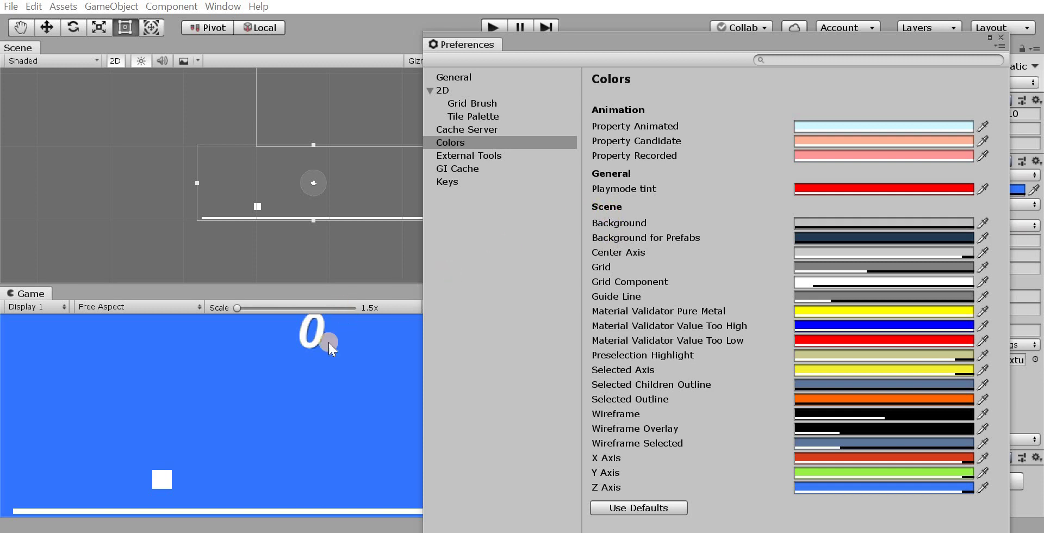
pyautogui.click(322, 383)
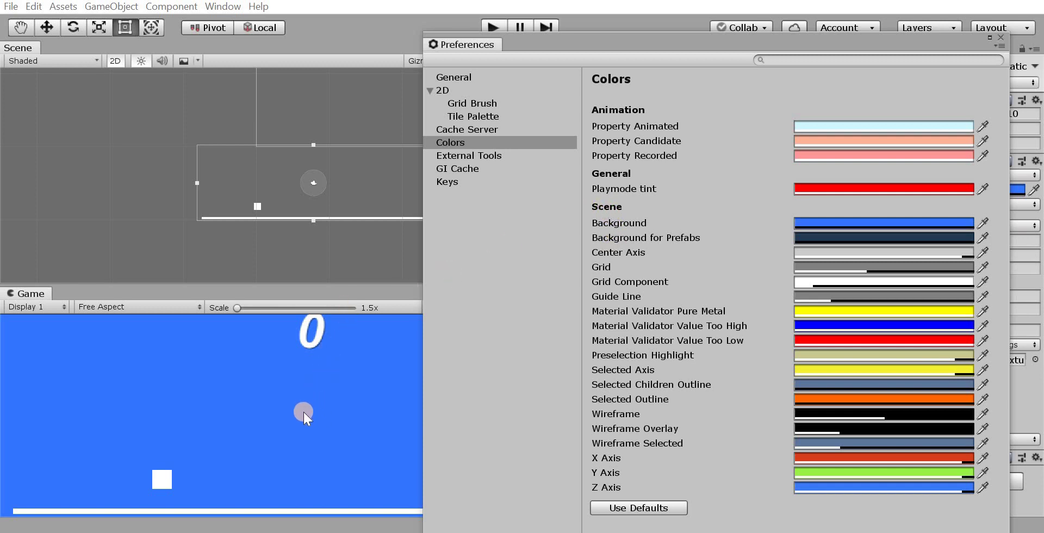
pyautogui.hotkey('ctrl', 'z')
pyautogui.click(910, 235)
# - Pan the Scene view slightly left and move the Preferences window to the left
pyautogui.scroll(-2, 325, 214)
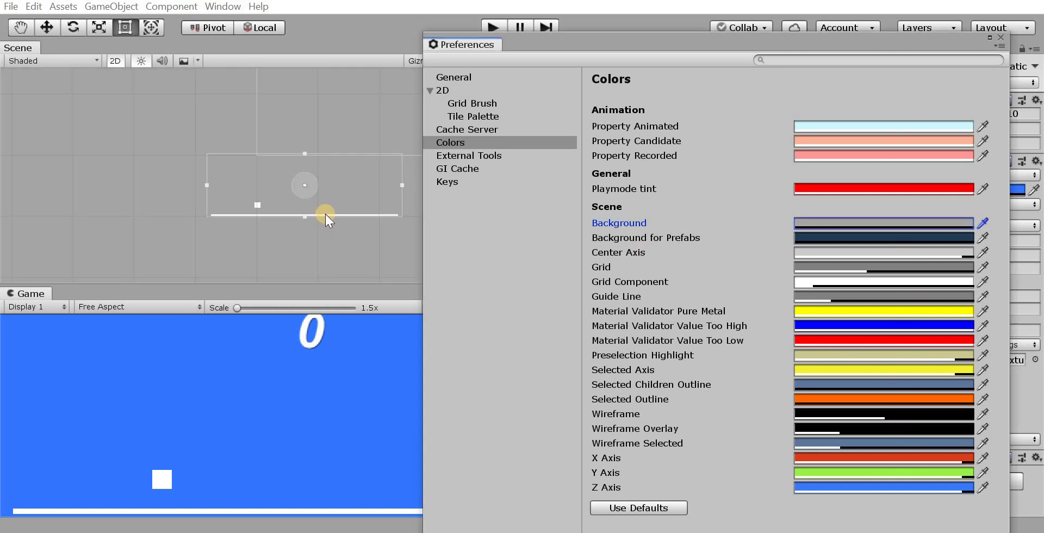
pyautogui.moveTo(318, 216); pyautogui.dragTo(296, 214, button='middle')
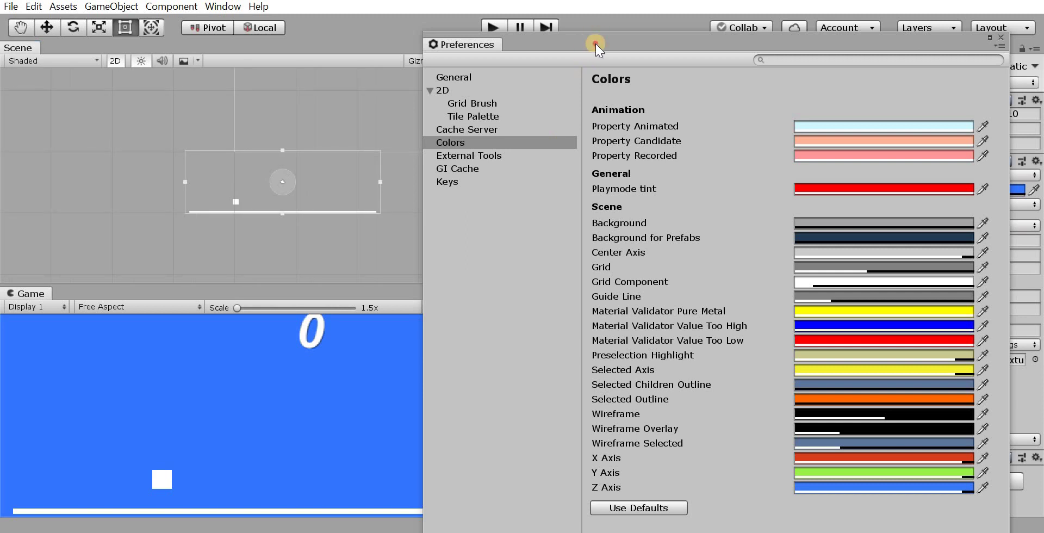
pyautogui.moveTo(467, 44); pyautogui.dragTo(155, 56)
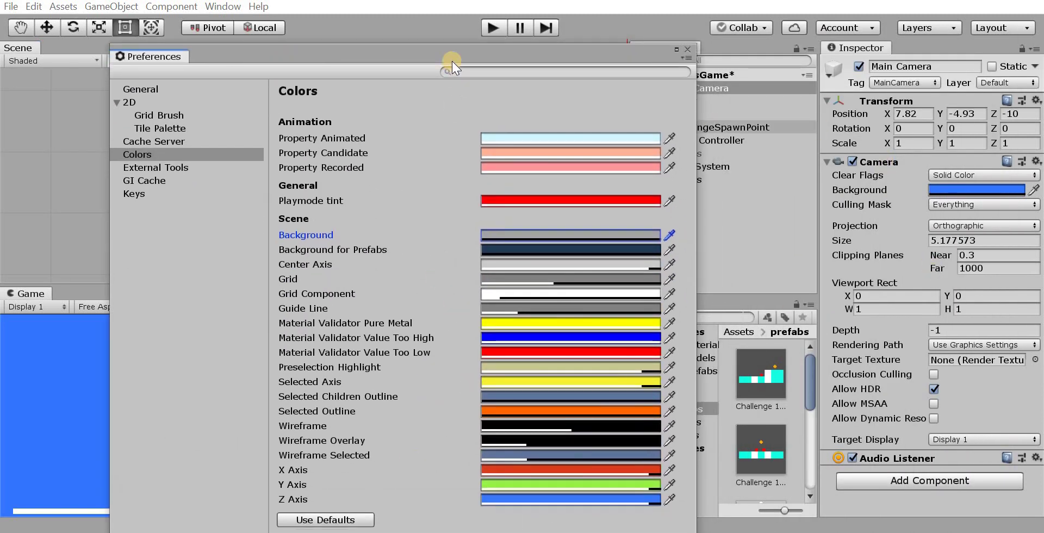
# - Reset all Colors preferences to their defaults and move the Preferences window aside
pyautogui.moveTo(523, 41); pyautogui.dragTo(529, 24)
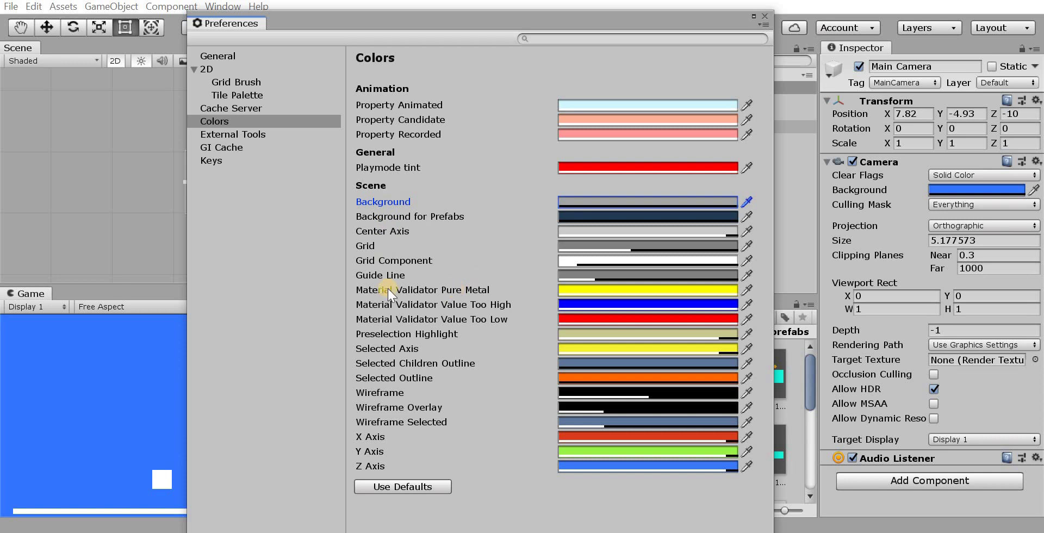
pyautogui.click(412, 491)
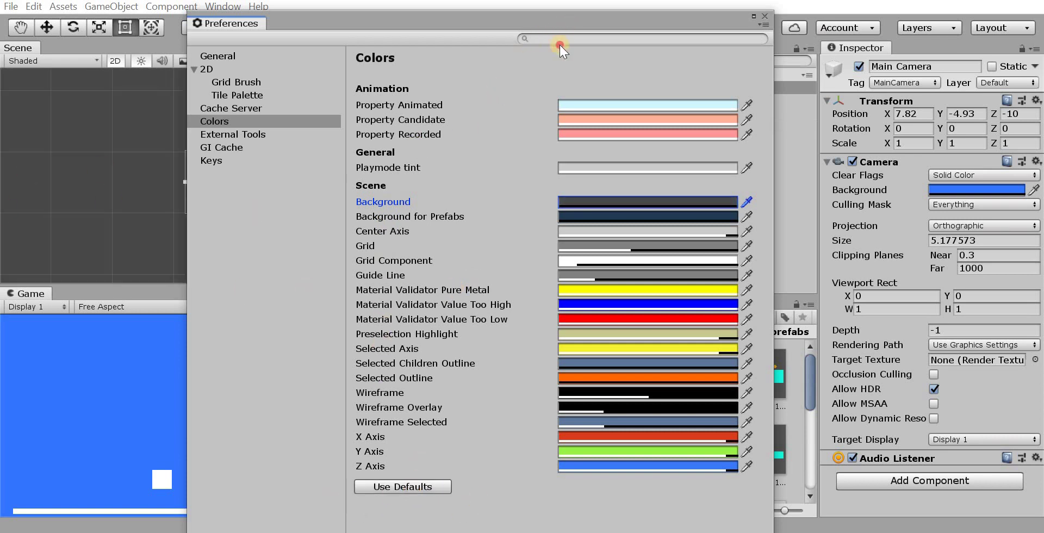
pyautogui.moveTo(559, 44); pyautogui.dragTo(534, 93)
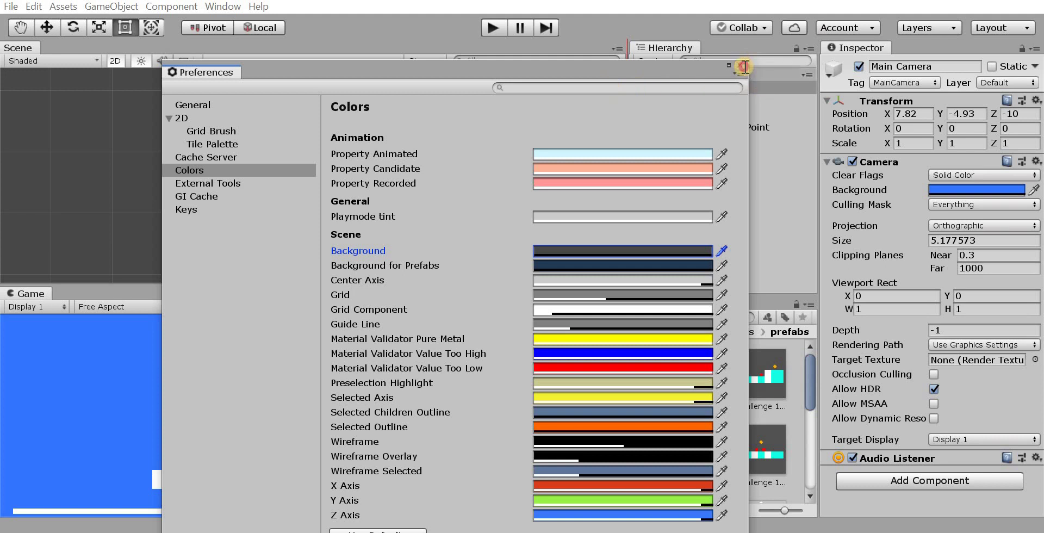